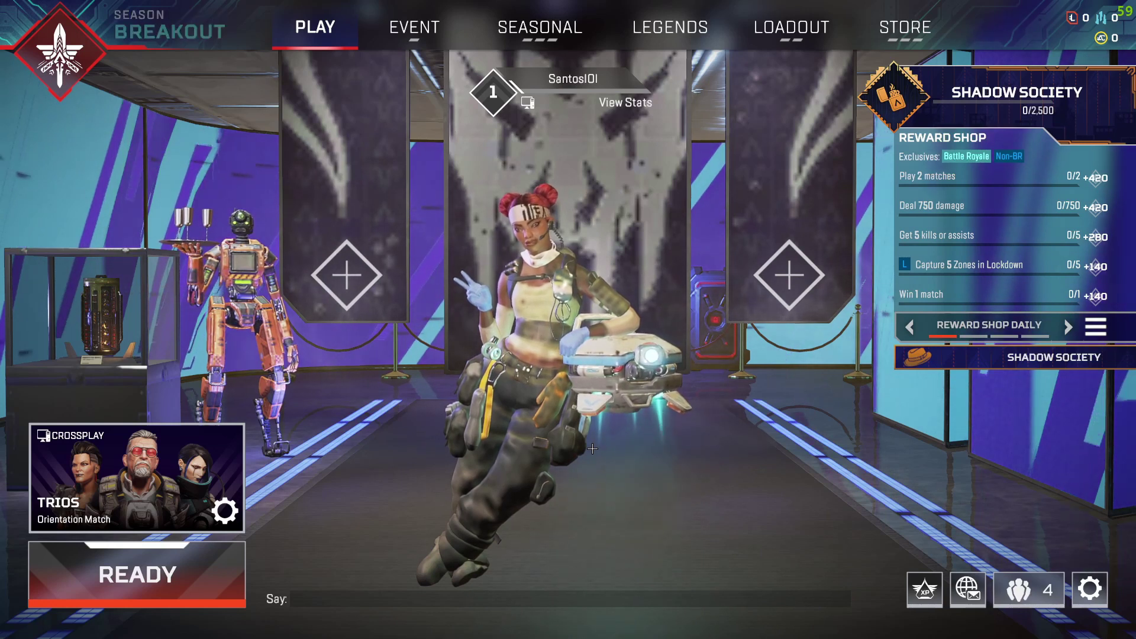
- Exit Apex Legends to the desktop from the lobby pause menu
key(Escape)
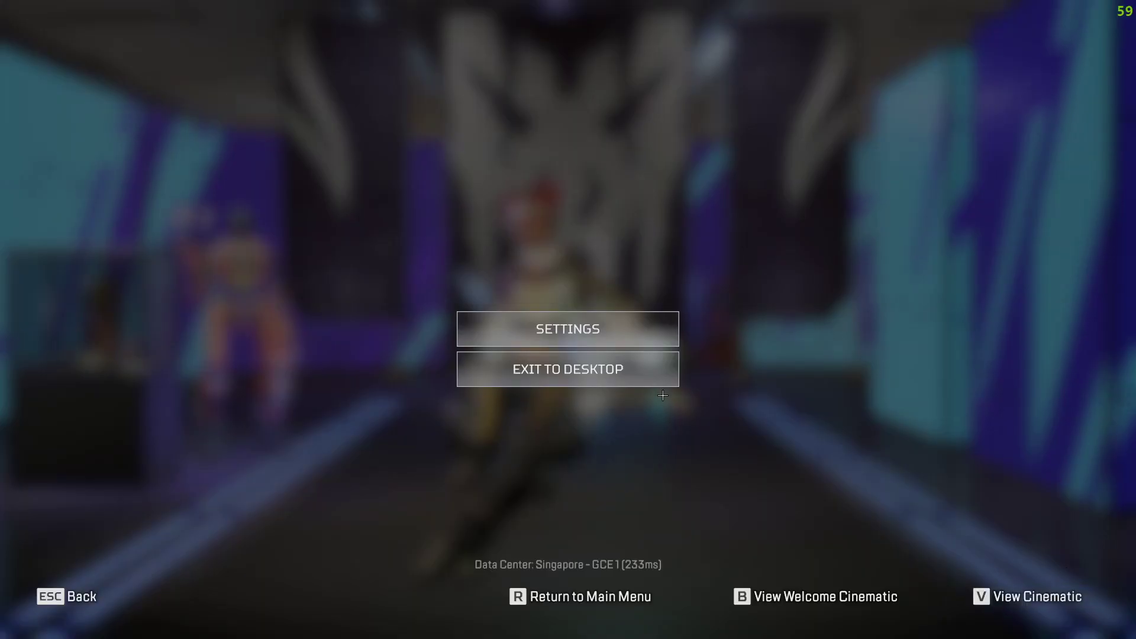
click(671, 382)
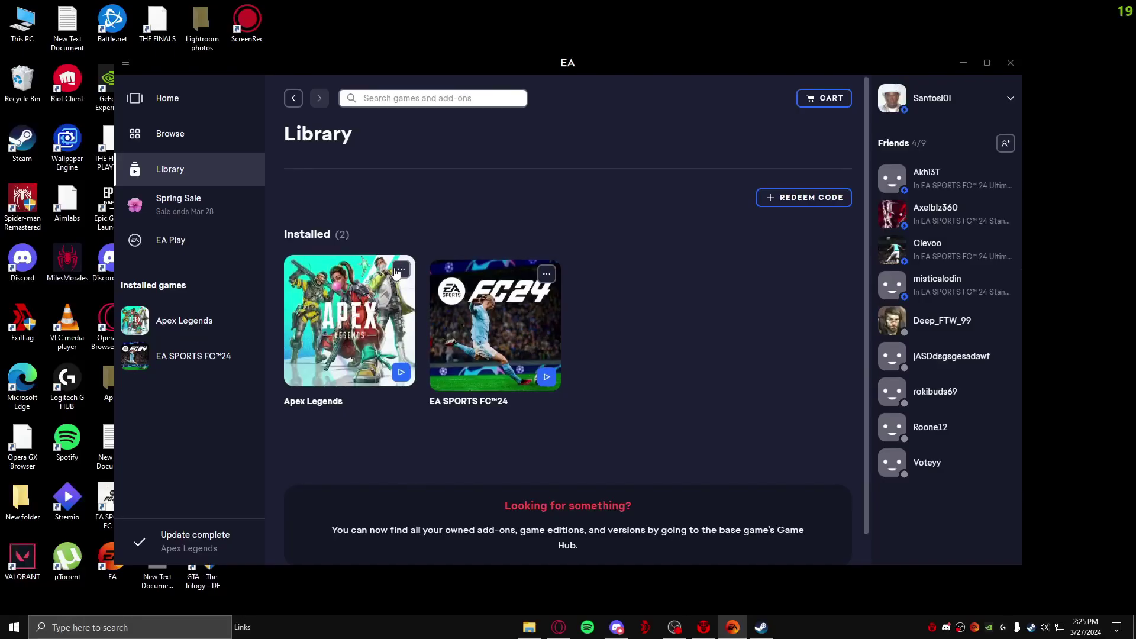
- Raise Uninstall for Apex Legends in the EA app Library, then decline with No
click(401, 273)
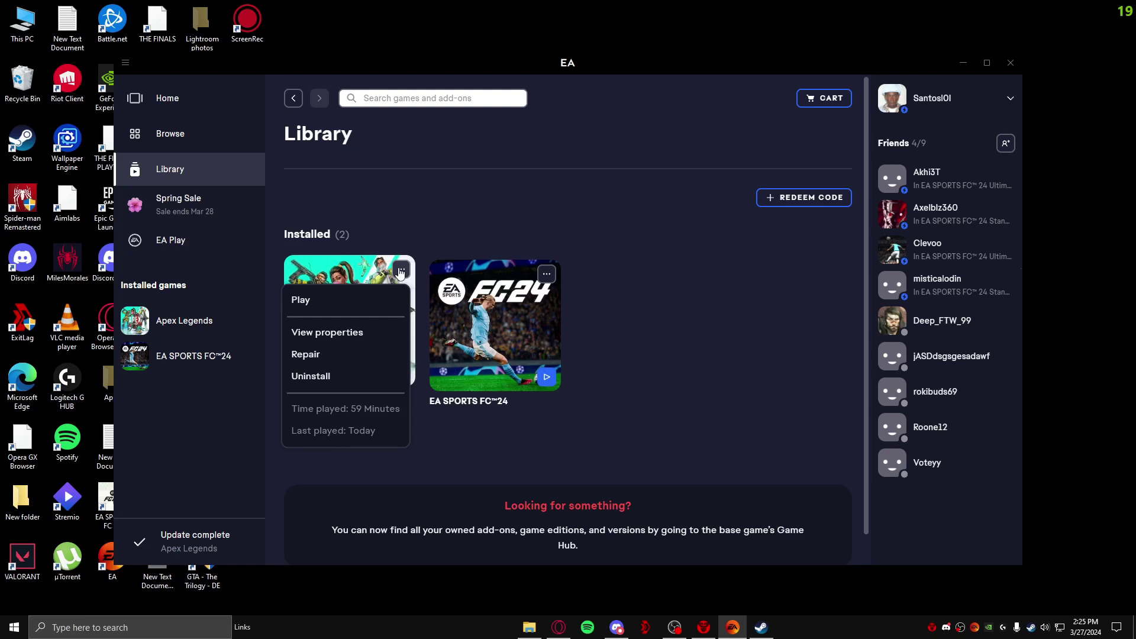
click(401, 273)
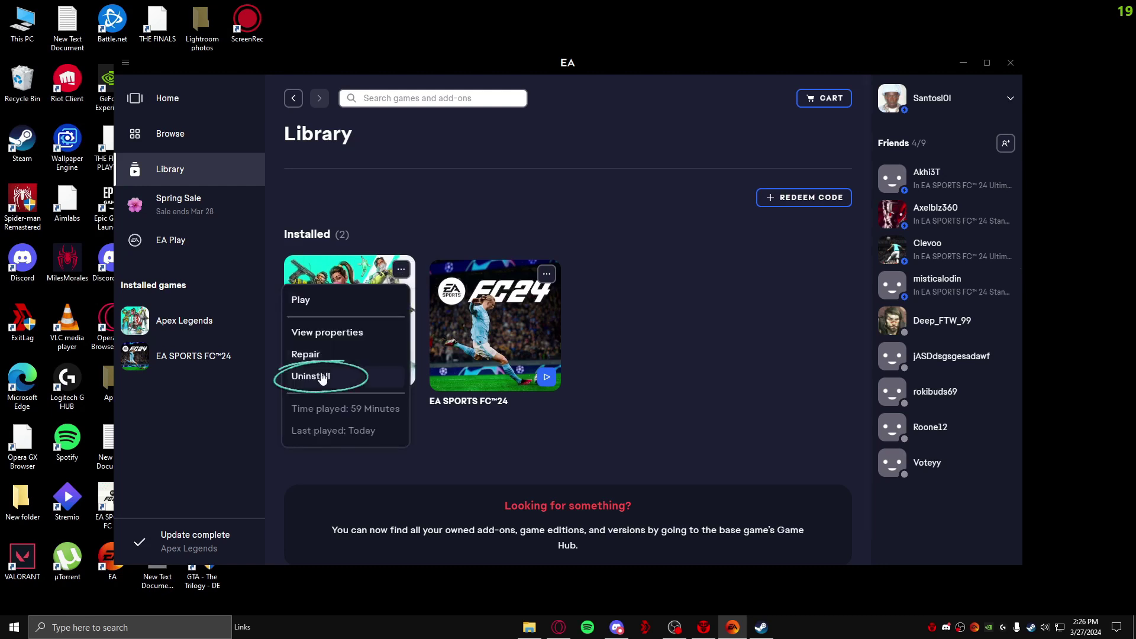
click(322, 379)
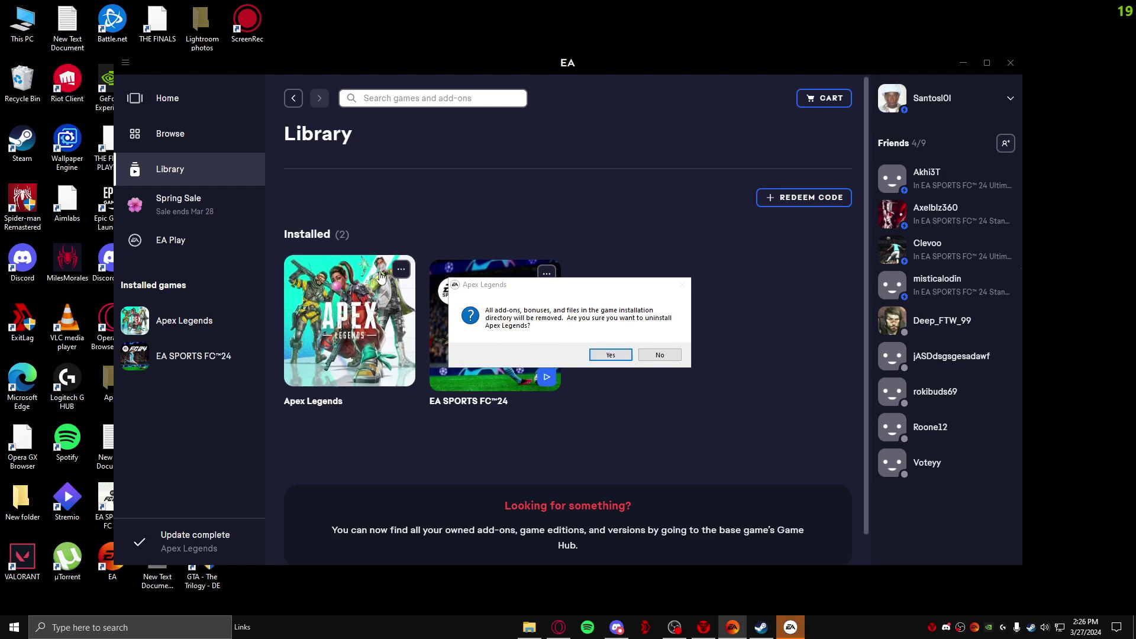
click(659, 354)
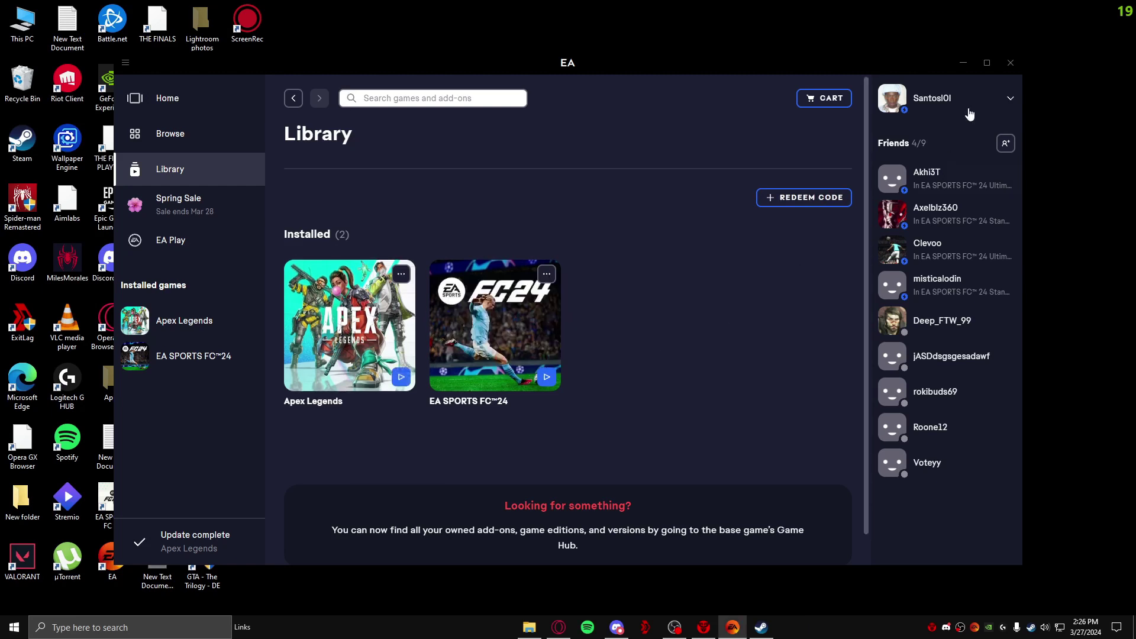
- Close the EA app and view Apex Legends' Remove from options in Steam
click(963, 65)
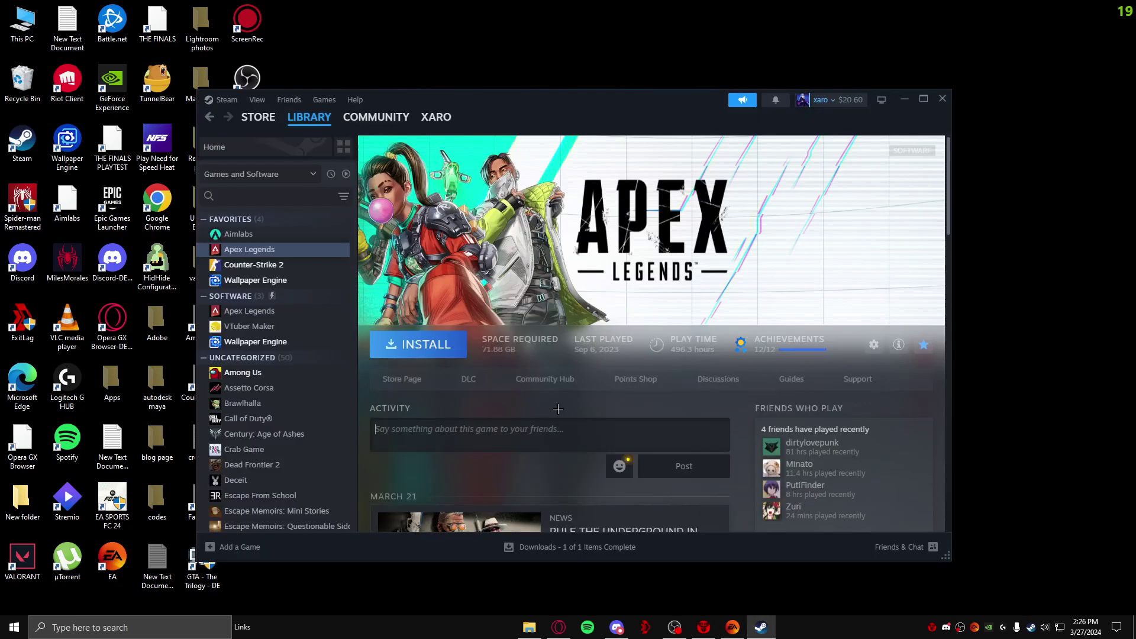
right_click(241, 249)
right_click(231, 253)
mouse_move(268, 319)
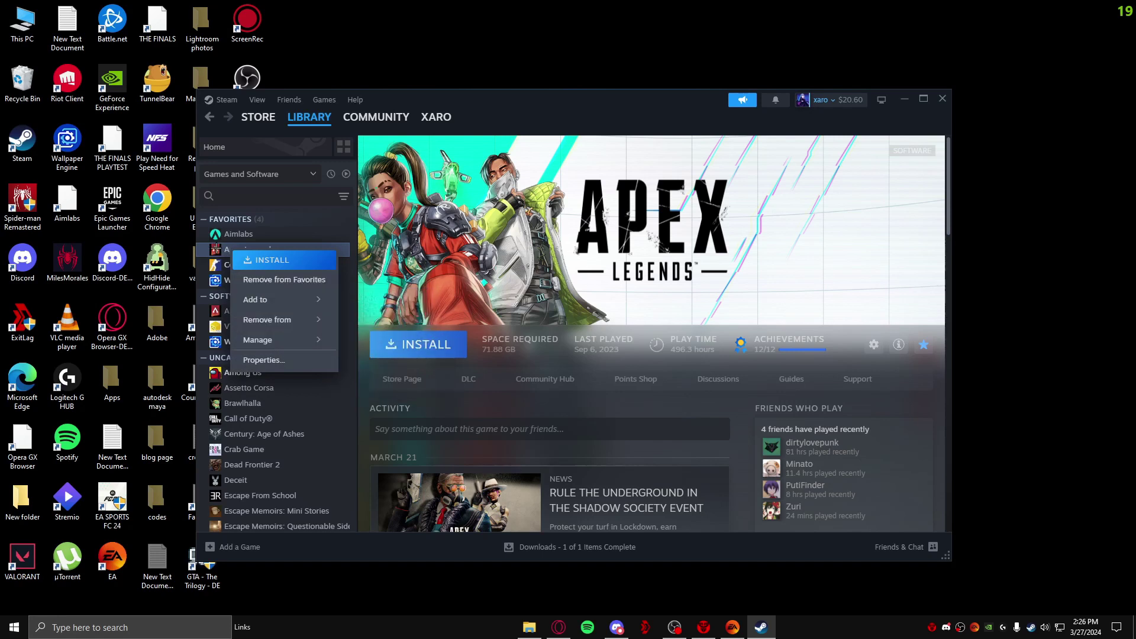
- Dismiss the Apex Legends menu, minimize Steam, and bring up Windows search
click(218, 249)
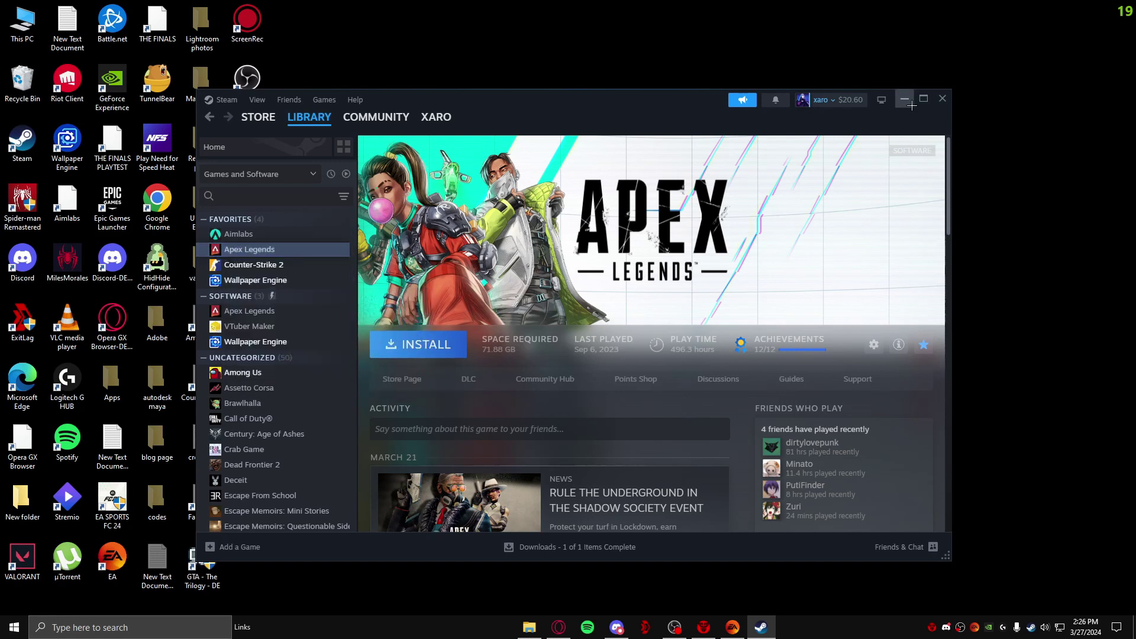
click(905, 99)
click(121, 628)
text(control panel)
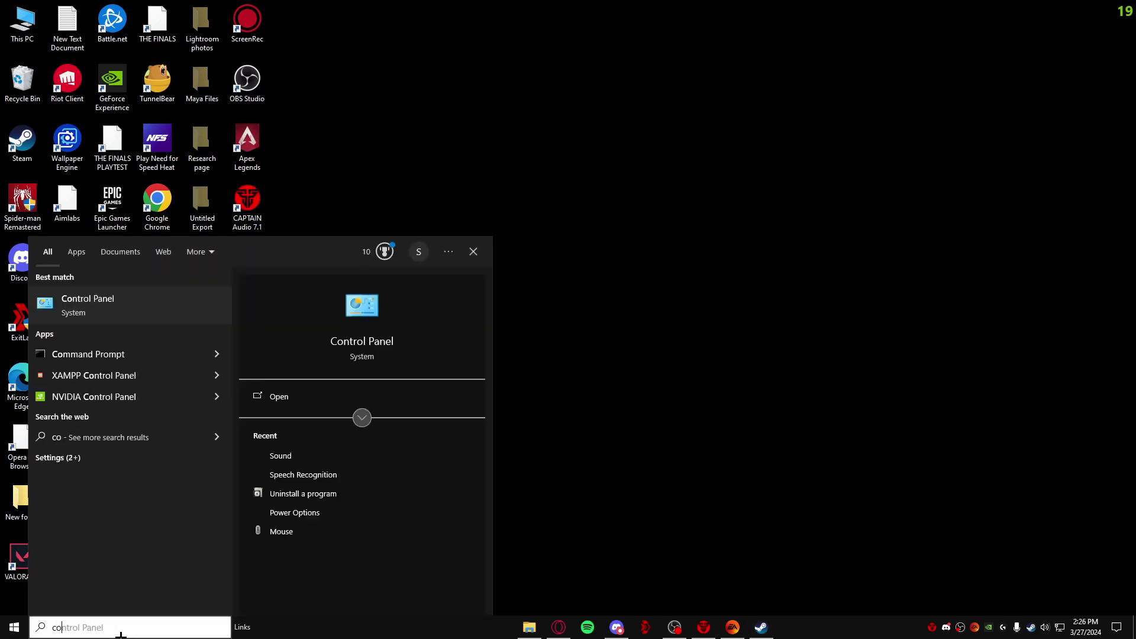
- Open Control Panel's Uninstall a program list and show Uninstall/Change for Apex Legends
key(Return)
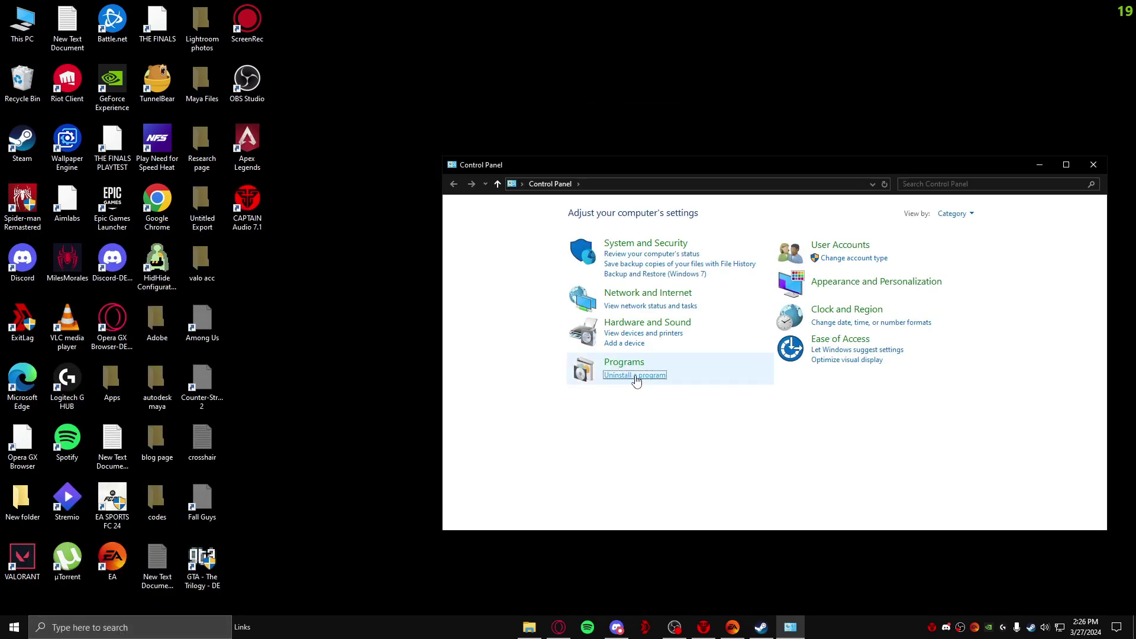
click(634, 377)
click(634, 364)
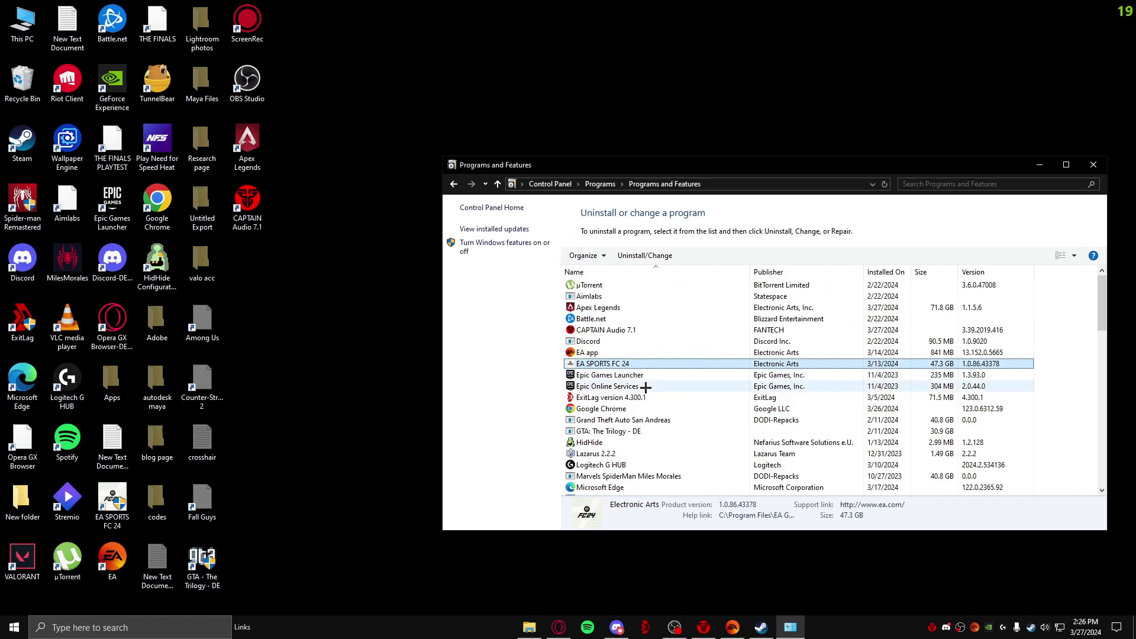
click(622, 297)
right_click(629, 309)
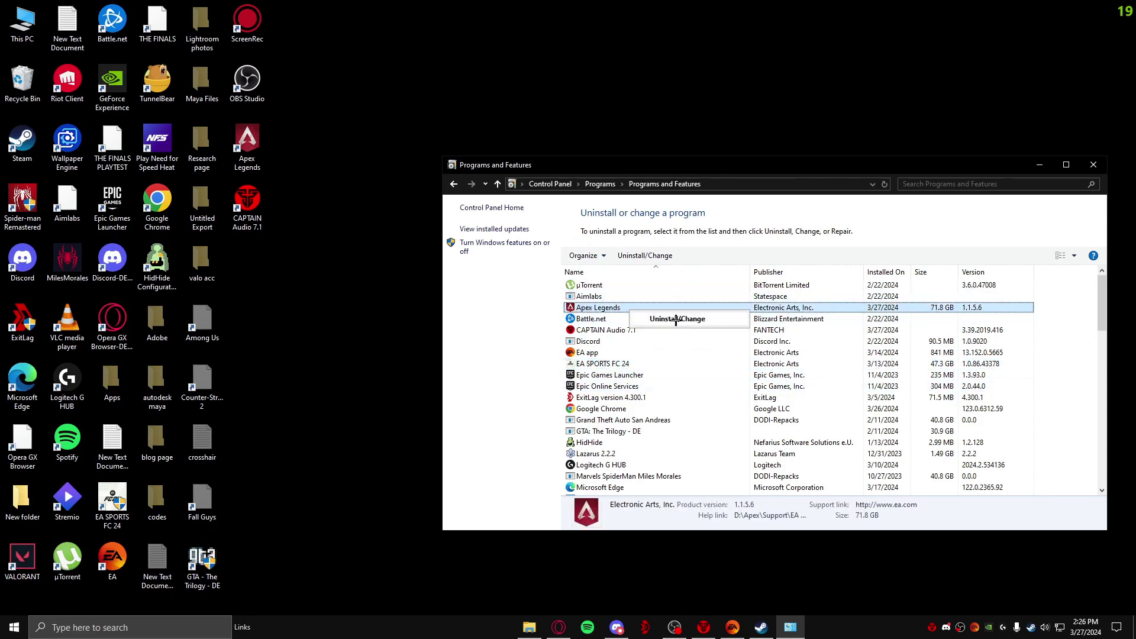
- Close the Programs and Features window without uninstalling Apex Legends
click(1096, 165)
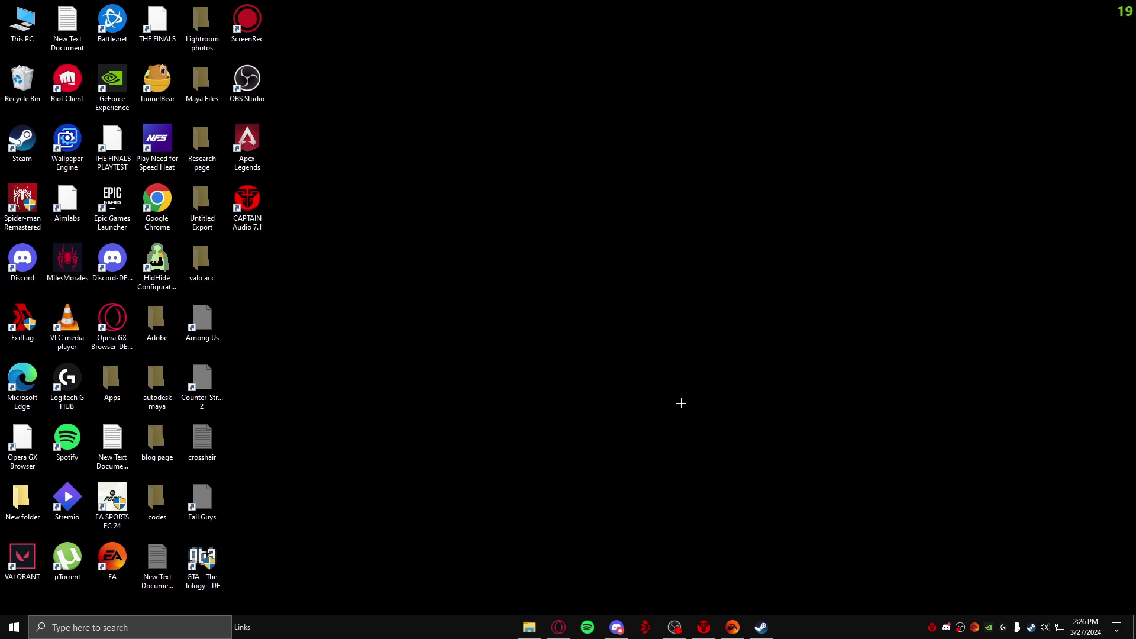